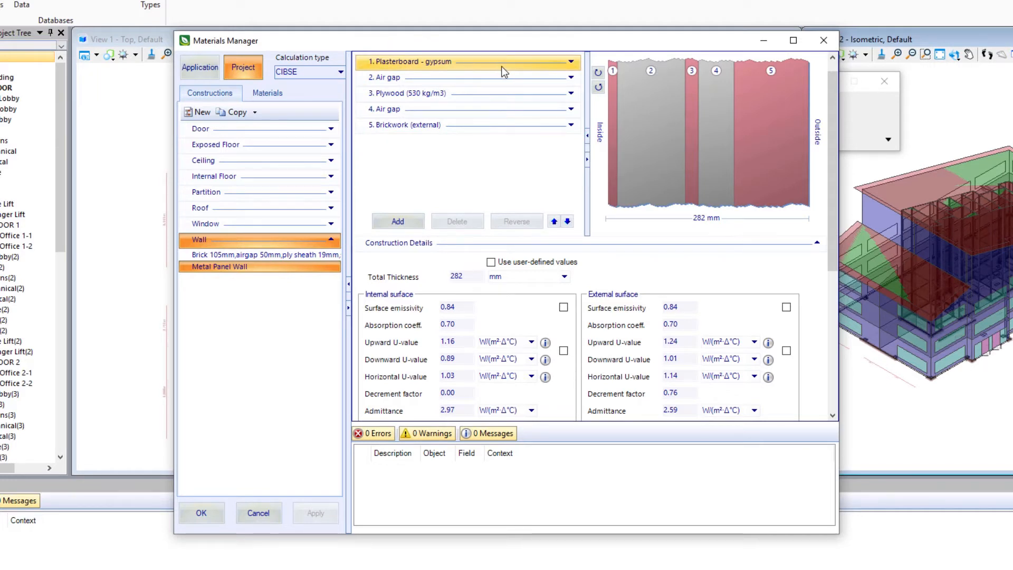
Examine the thickness and material properties of each of the five layers in the Metal Panel Wall construction
left_click(501, 65)
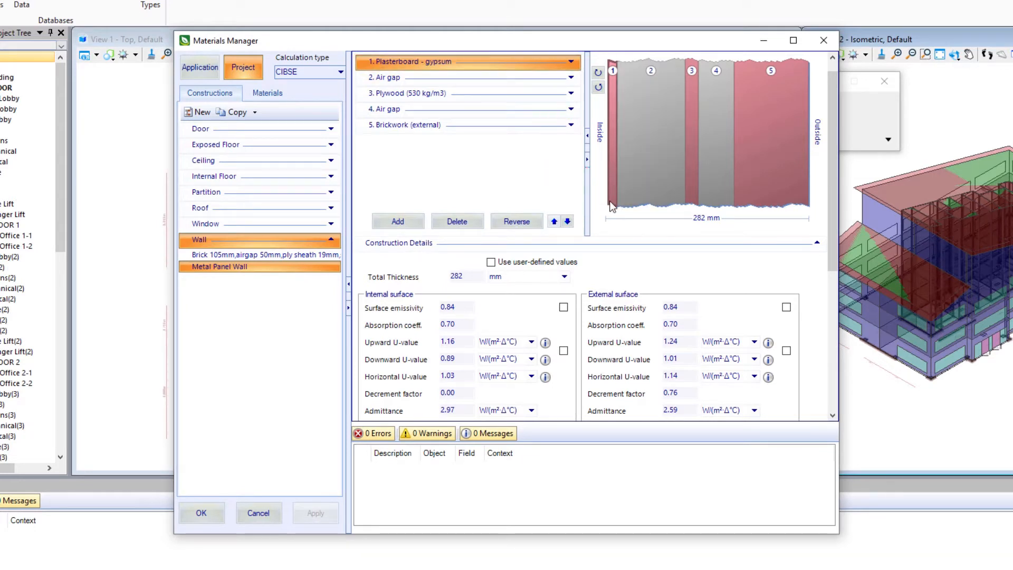
left_click(570, 62)
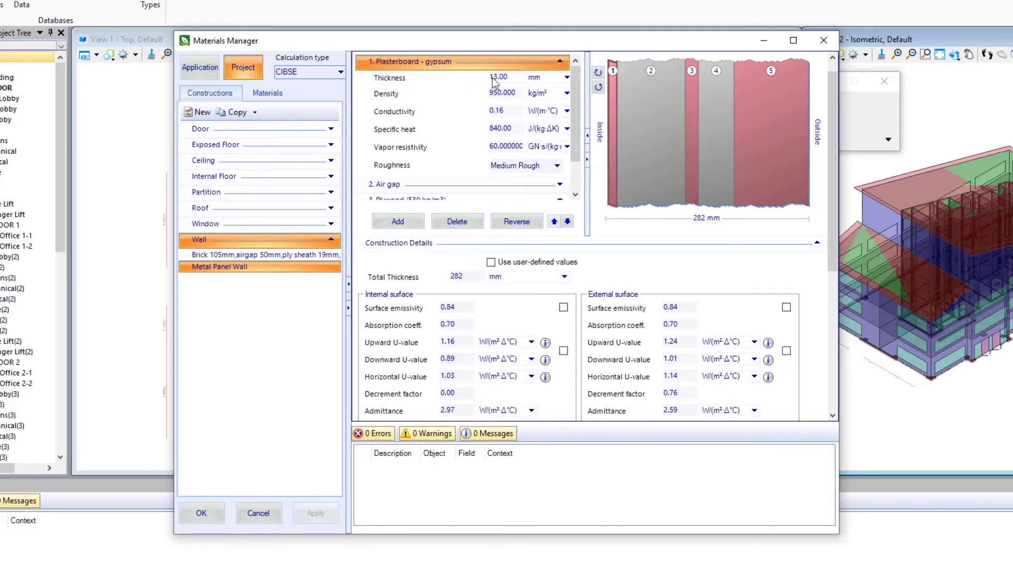
left_click(562, 63)
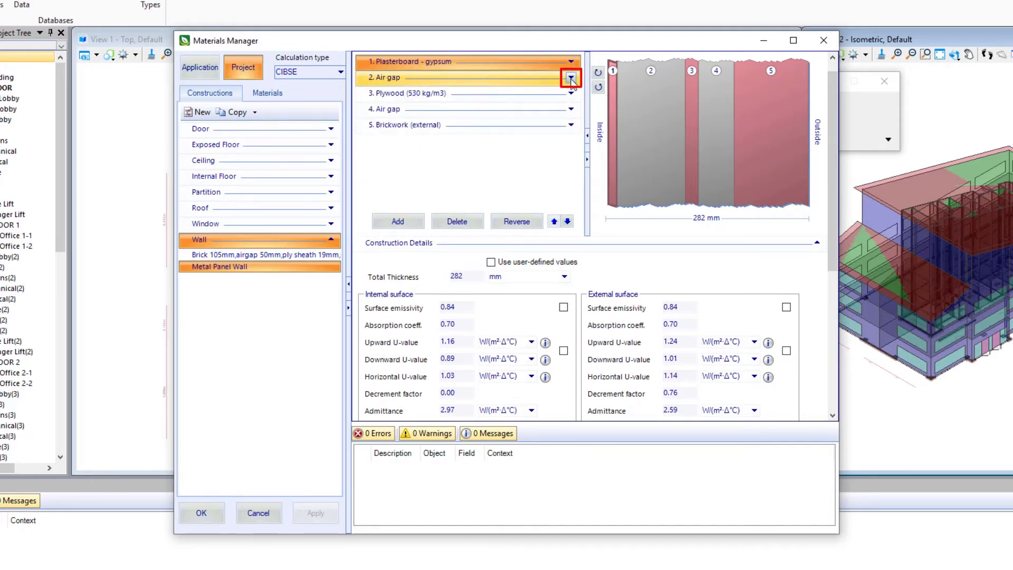
left_click(571, 79)
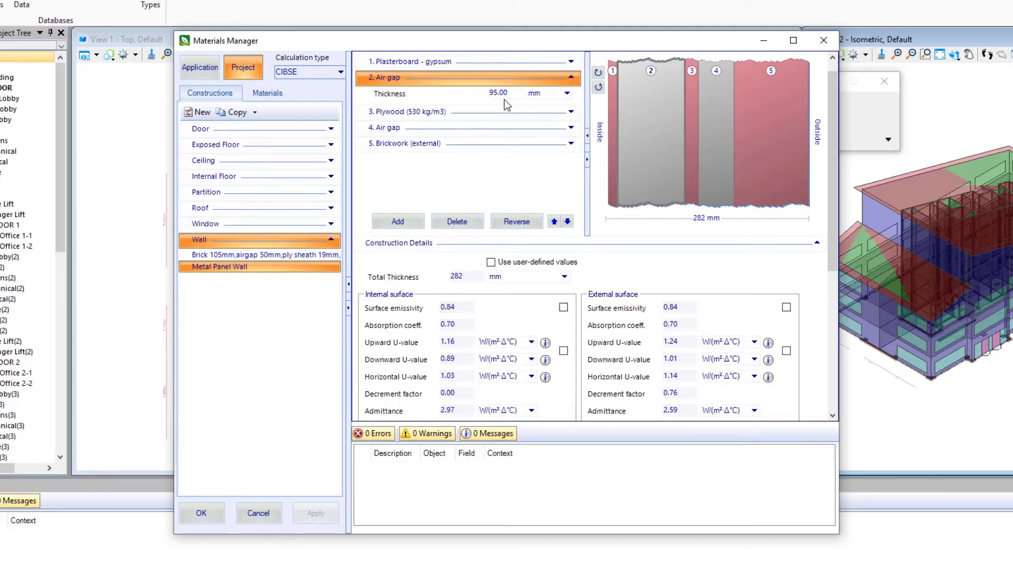
left_click(571, 112)
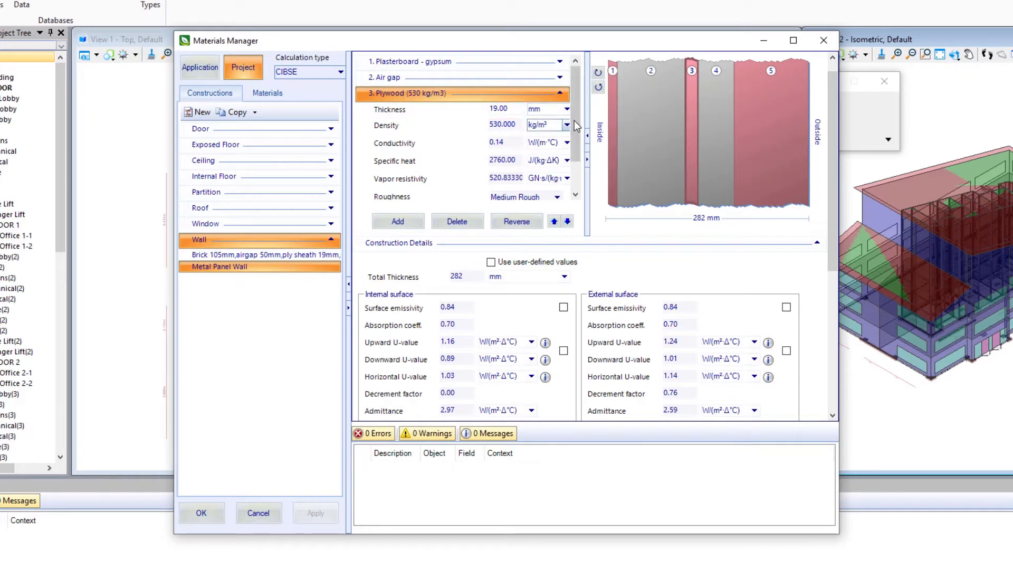
scroll(559, 153, "down", 1)
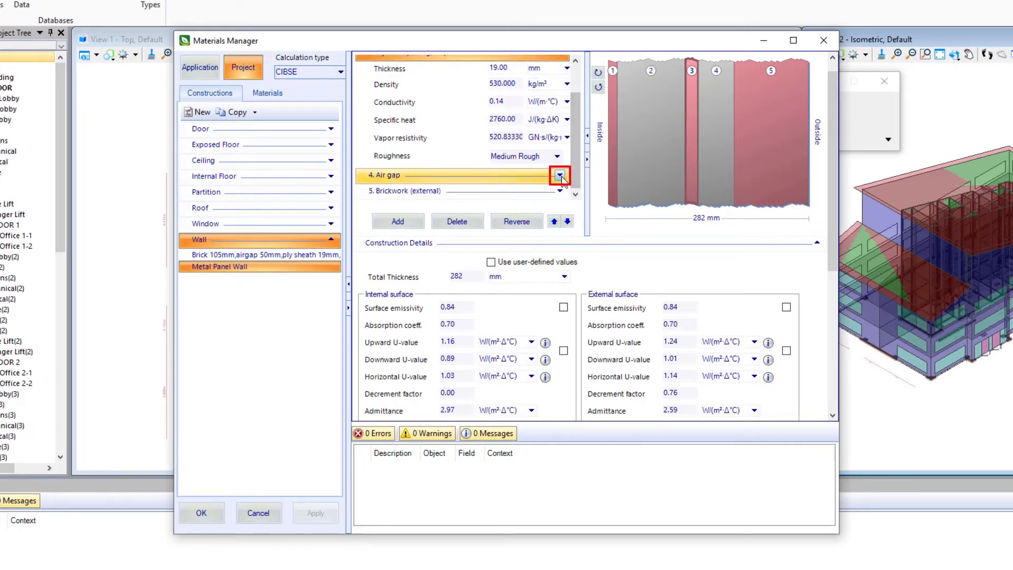
left_click(559, 176)
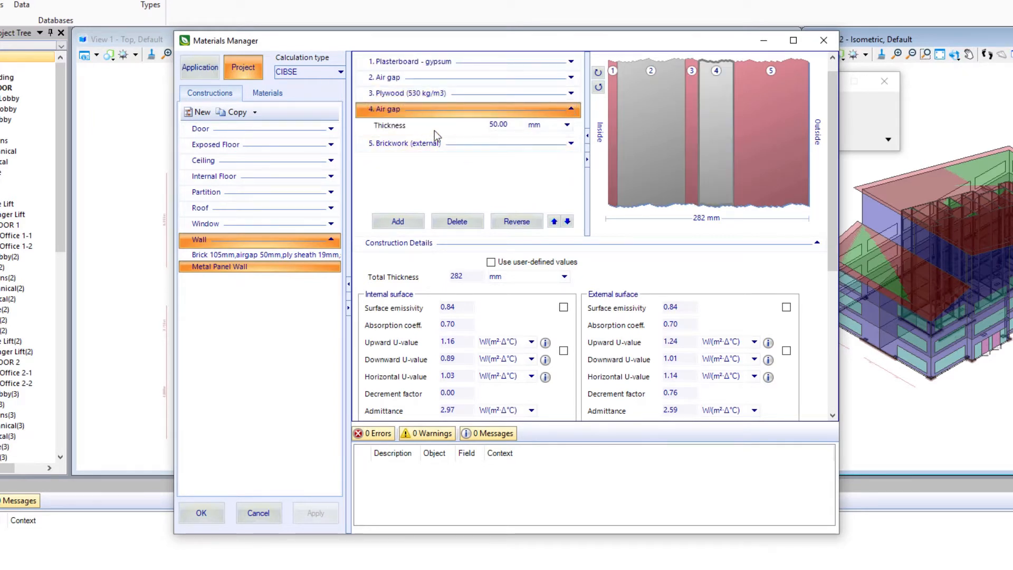
left_click(571, 144)
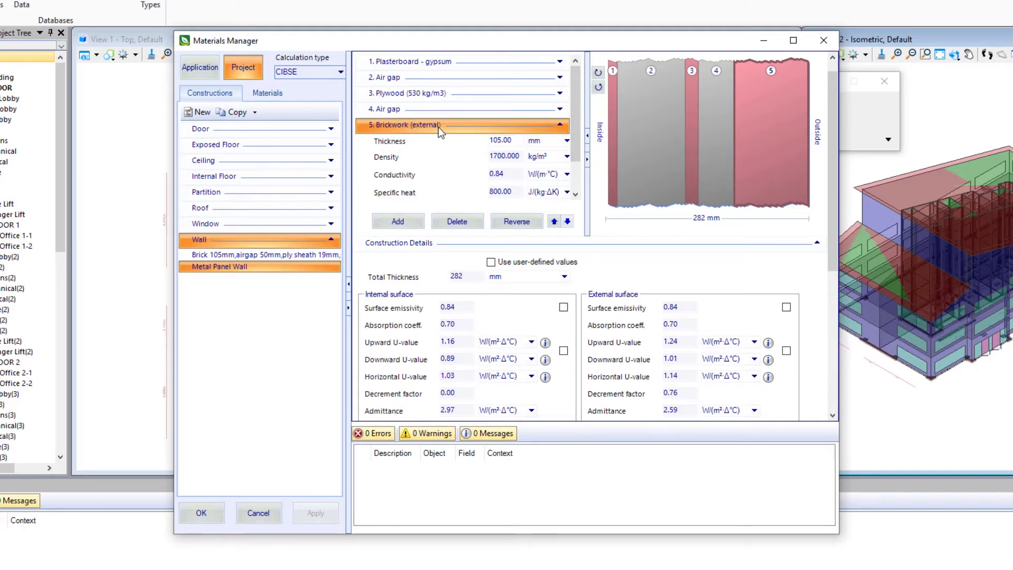
left_click(559, 126)
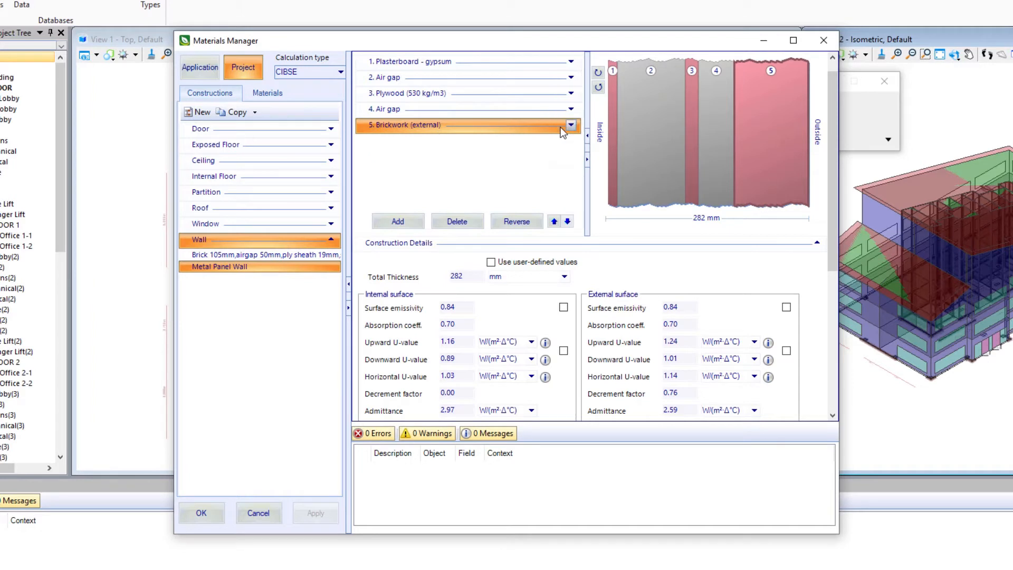
Change the external brickwork layer of the Metal Panel Wall to Steel from the Metals category
right_click(439, 126)
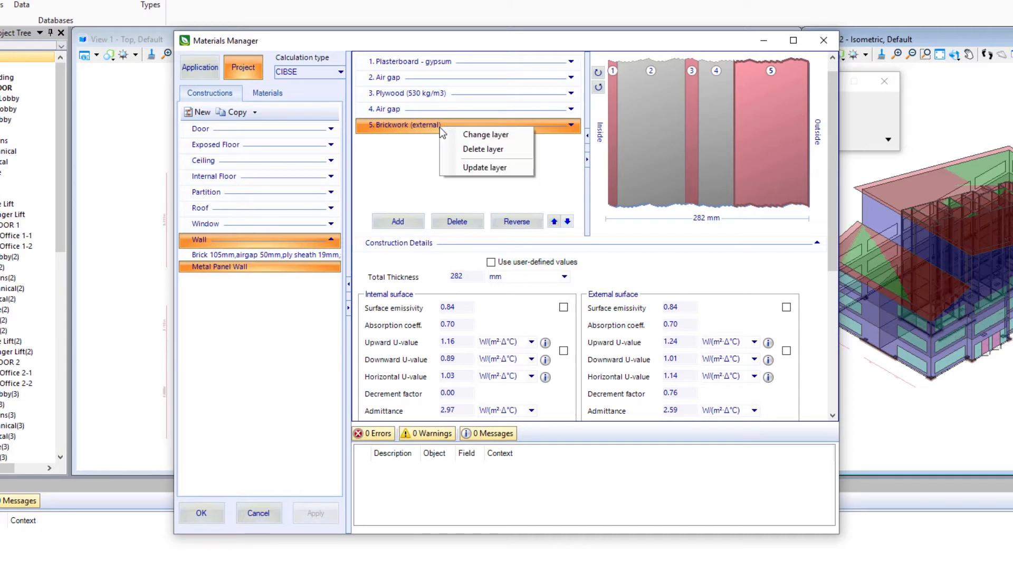
left_click(486, 136)
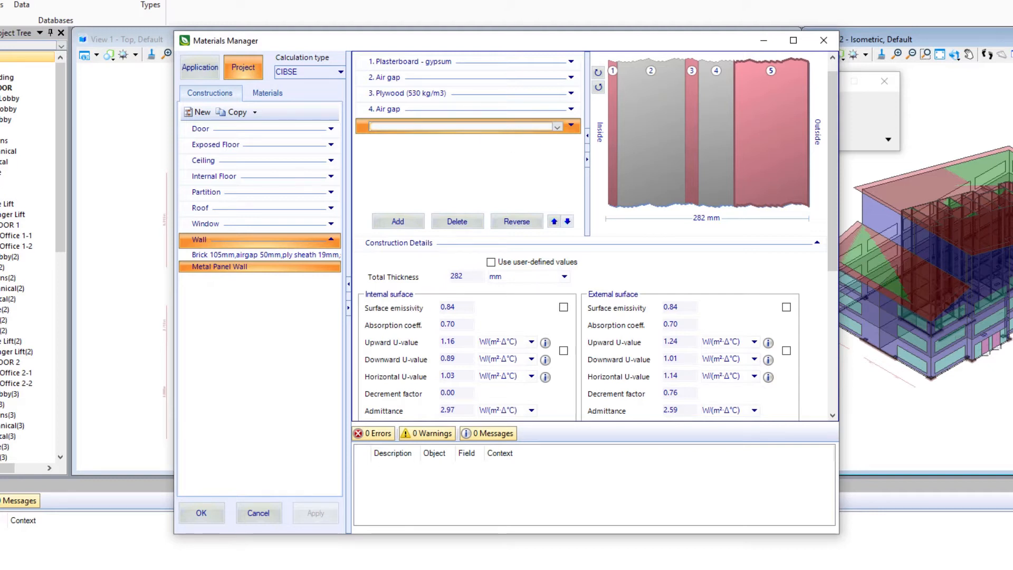
left_click(557, 126)
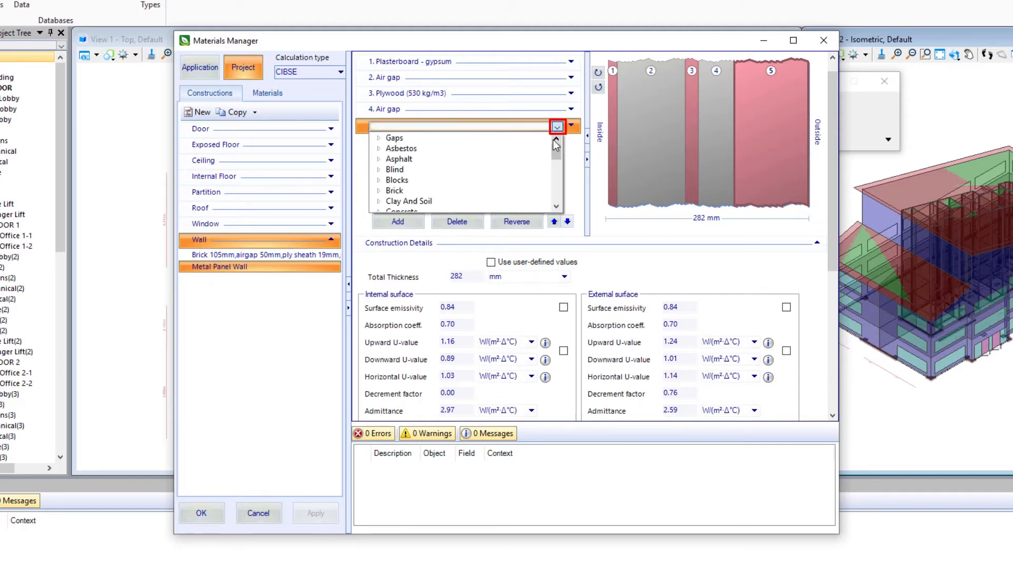
left_click_drag(555, 147, 555, 183)
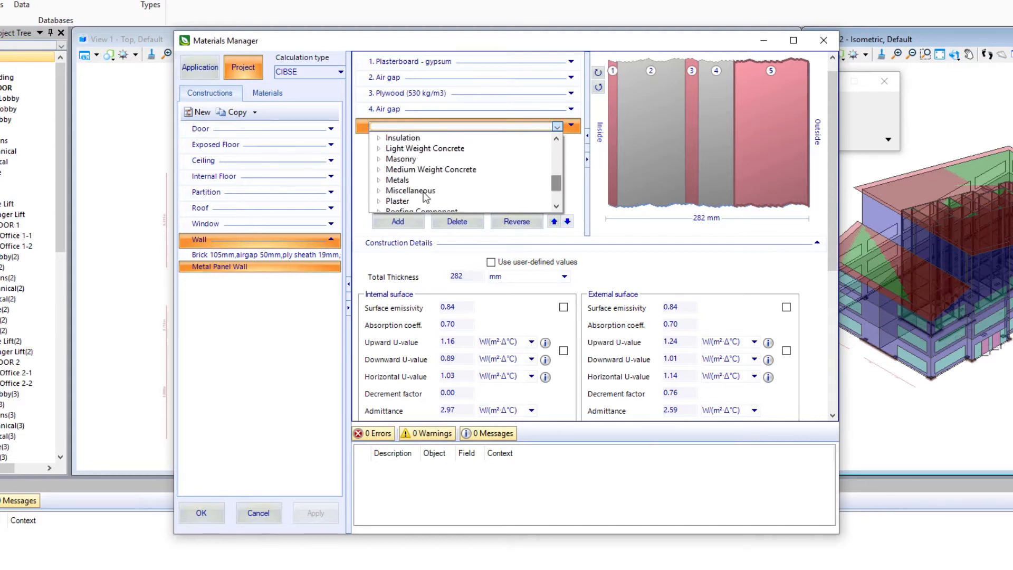
left_click(379, 180)
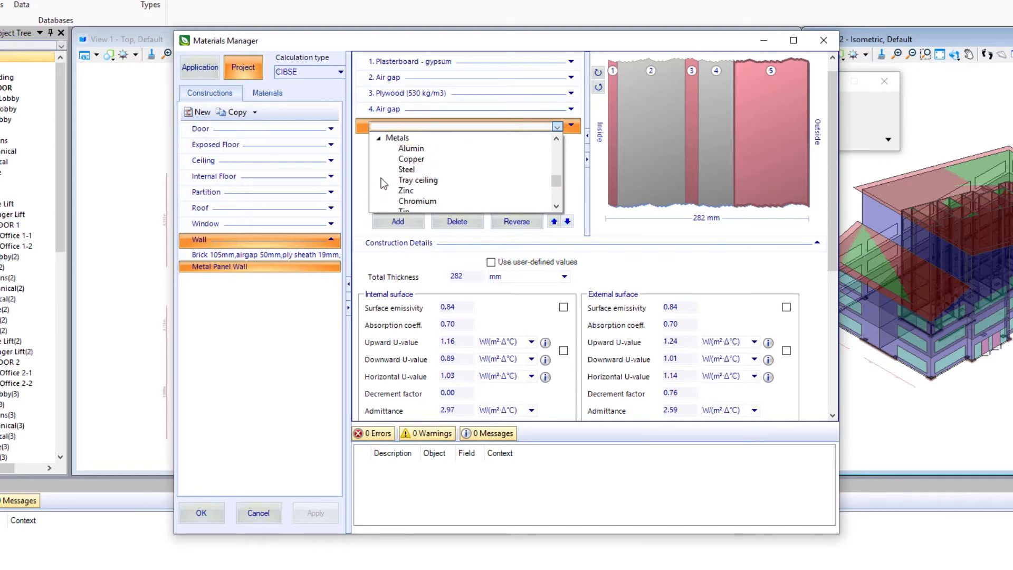
scroll(439, 170, "down", 2)
scroll(439, 169, "up", 2)
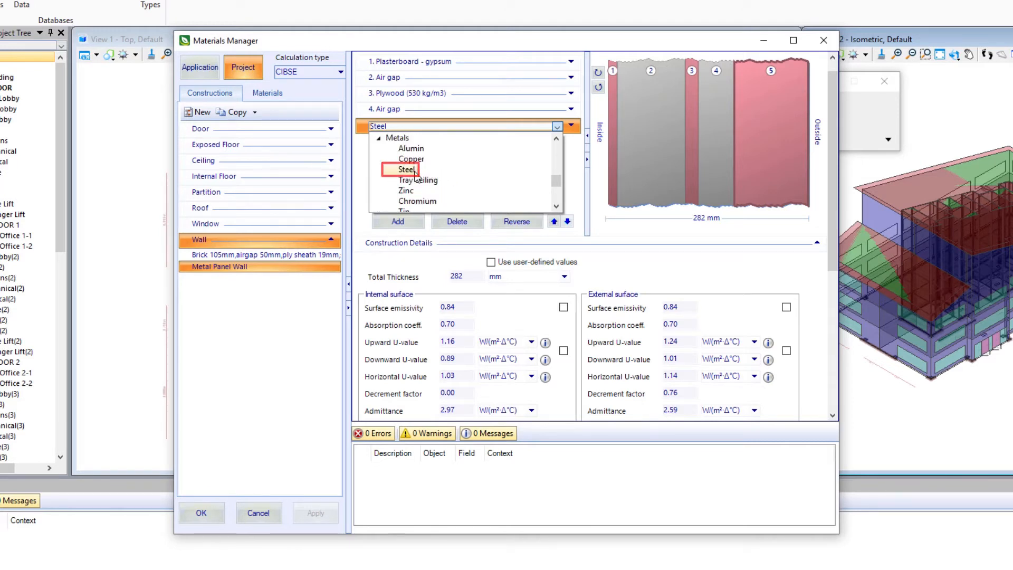
left_click(414, 171)
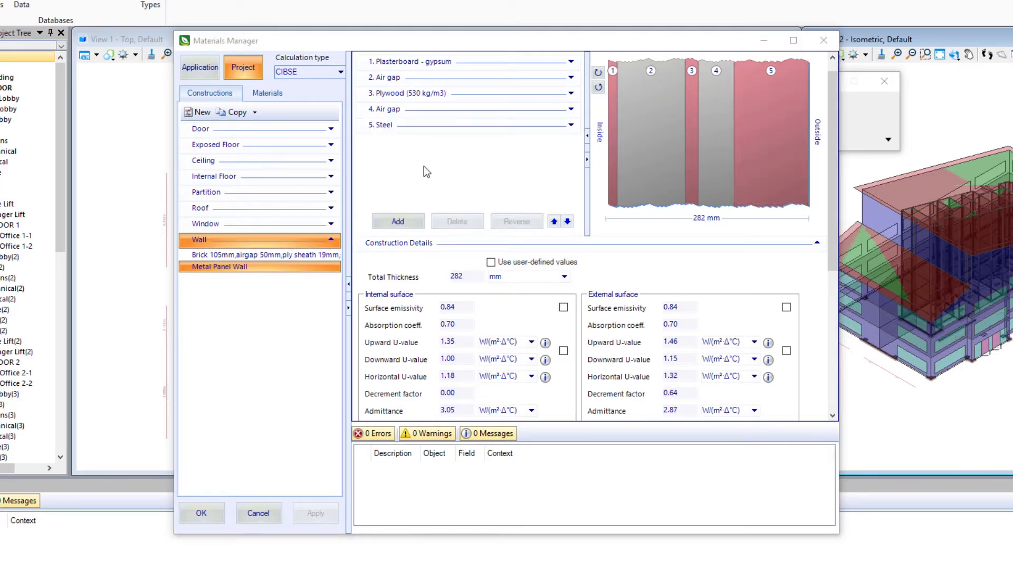
Set the thickness of the Steel layer to 1 mm
left_click(573, 131)
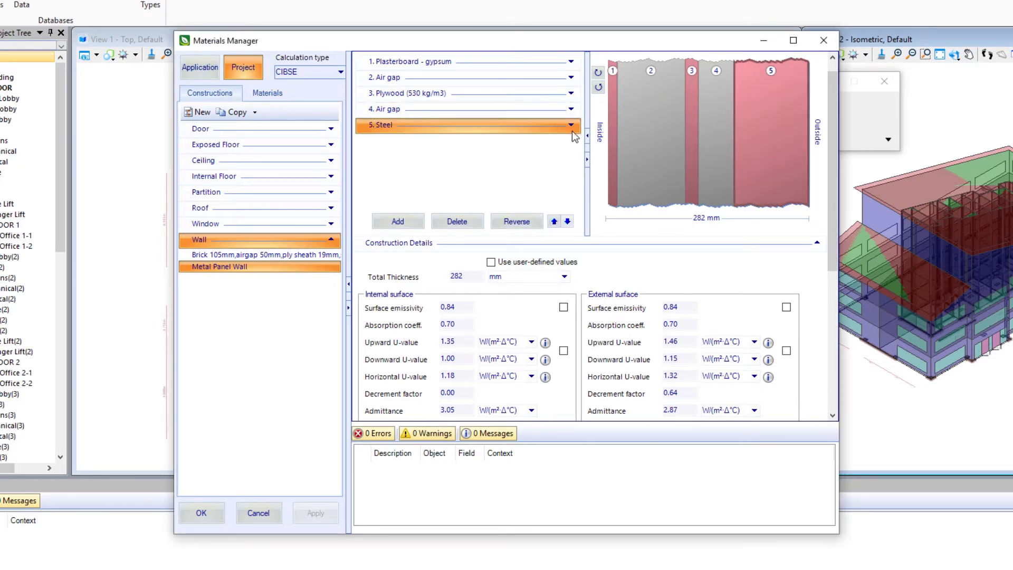
left_click(571, 125)
left_click(500, 141)
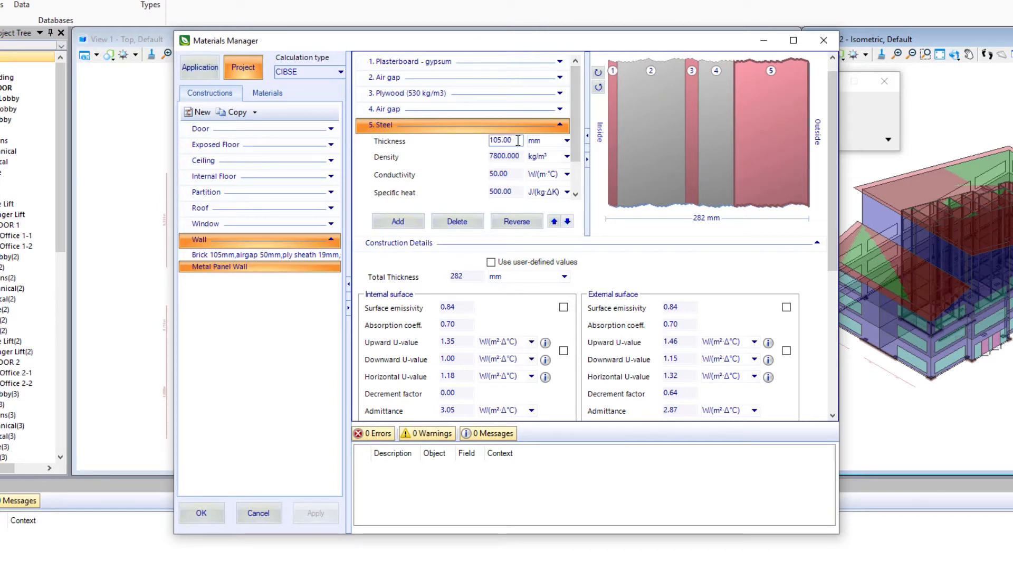
key("BackSpace")
key("BackSpace")
key("BackSpace")
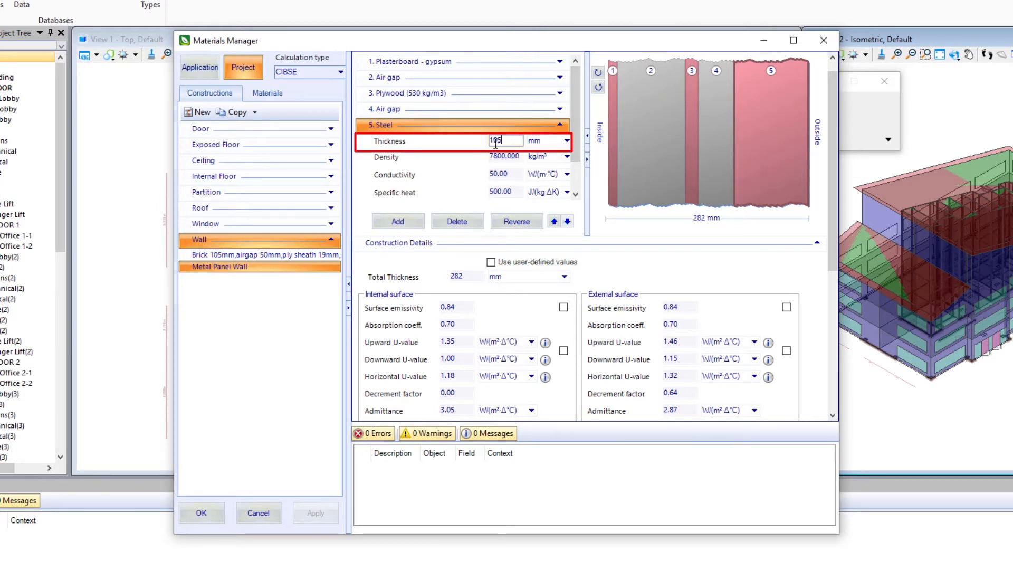
left_click_drag(495, 141, 488, 141)
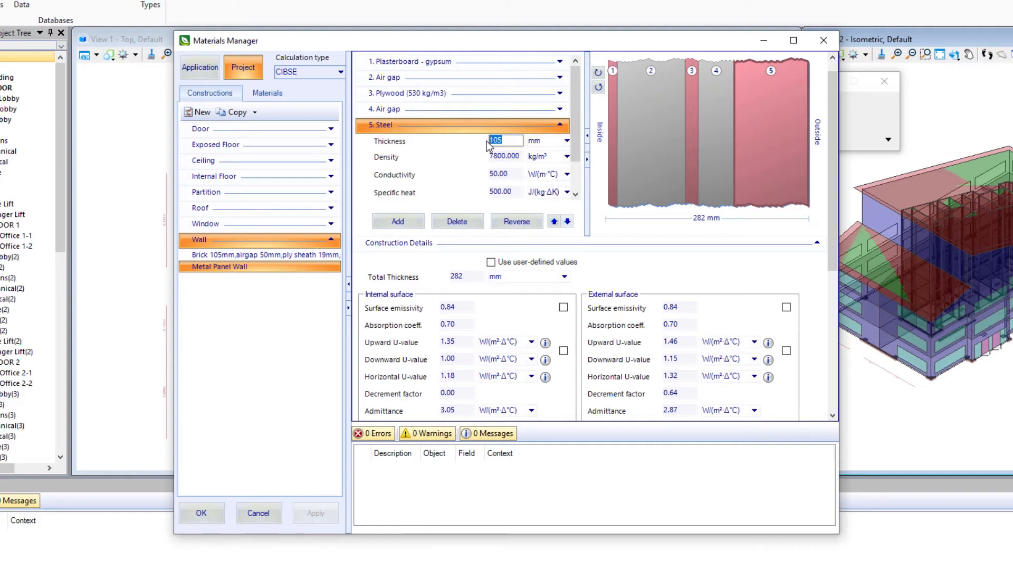
type("1")
key("Return")
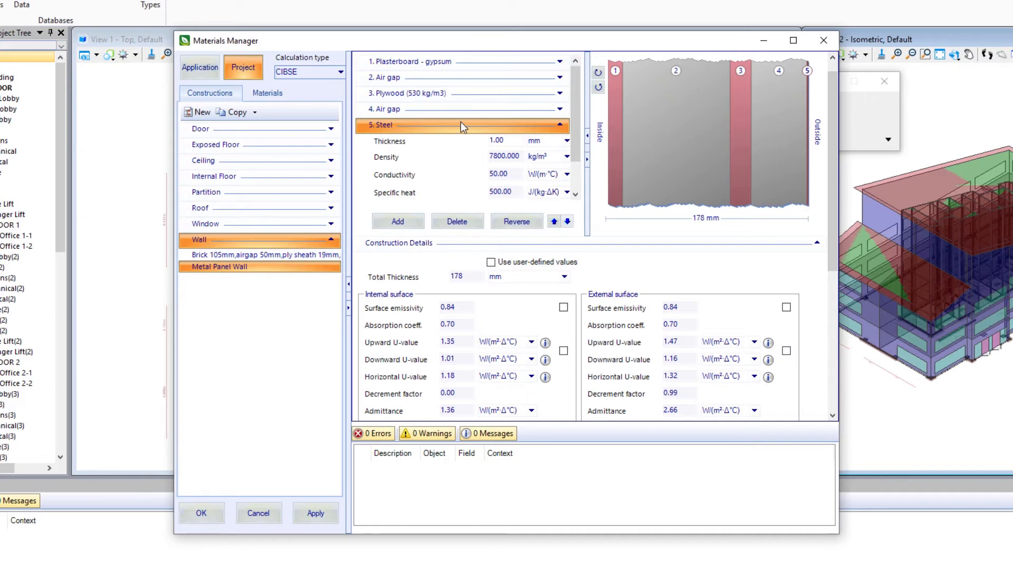
Add a new layer of Polyurethane foam from the Insulation category to the Metal Panel Wall
left_click(407, 227)
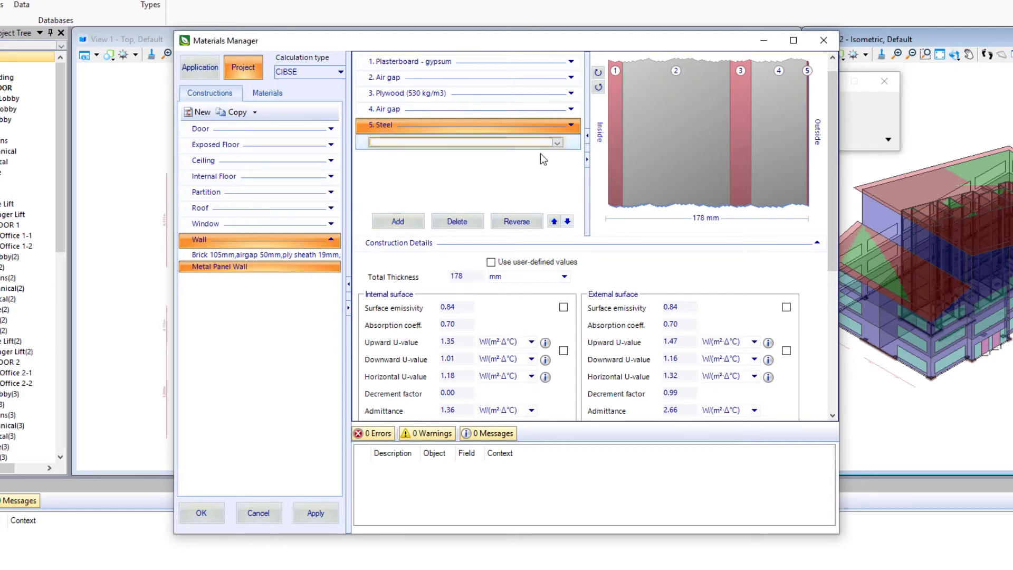
left_click(556, 142)
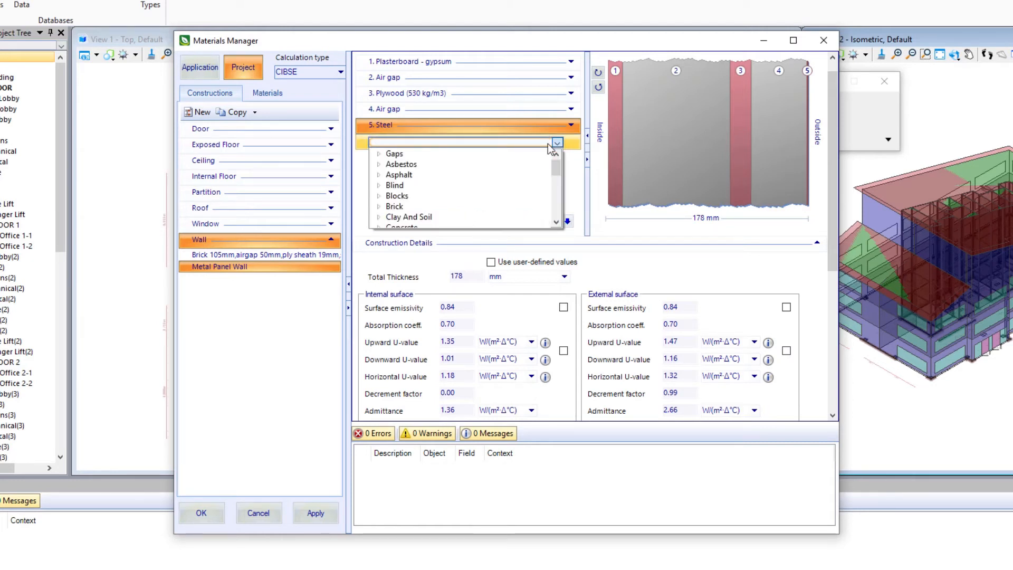
left_click_drag(558, 166, 556, 192)
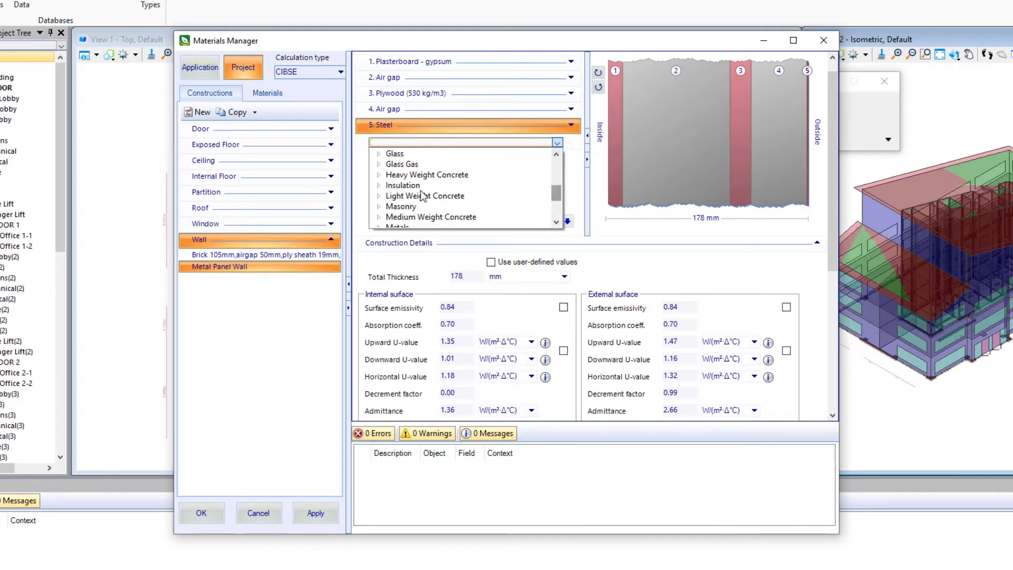
left_click(386, 189)
left_click(378, 186)
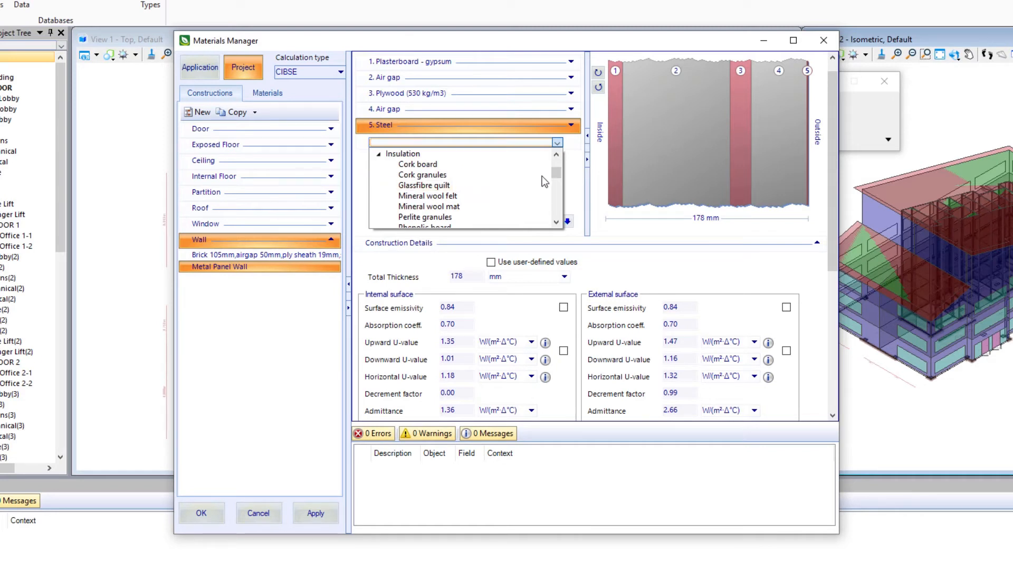
left_click_drag(553, 168, 556, 172)
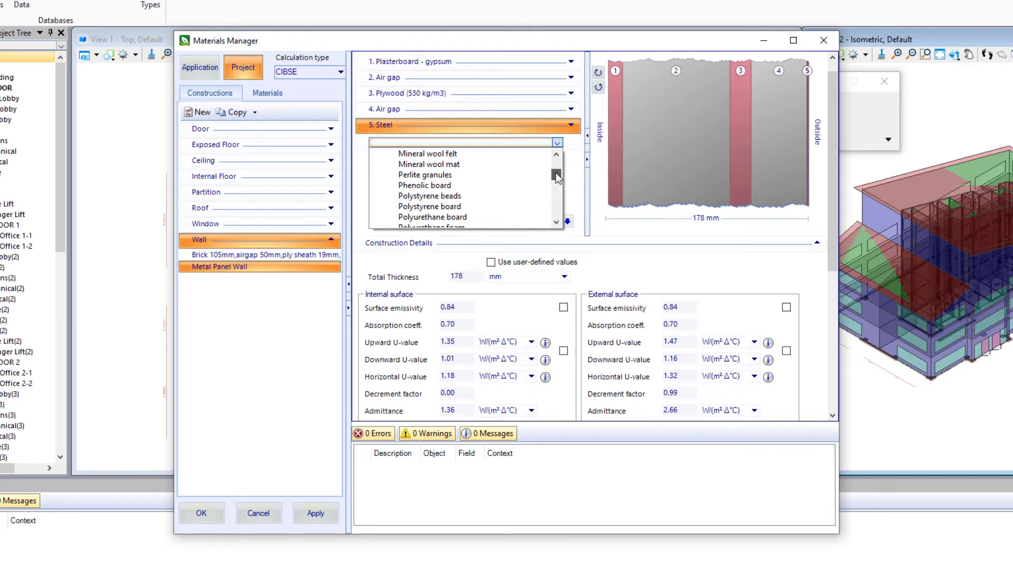
left_click_drag(556, 172, 556, 173)
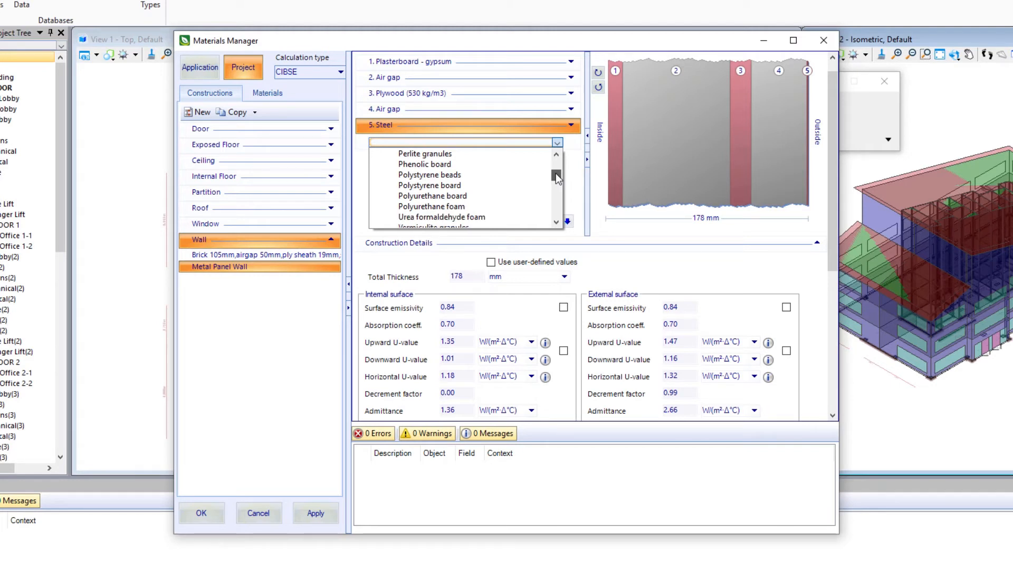
left_click(444, 209)
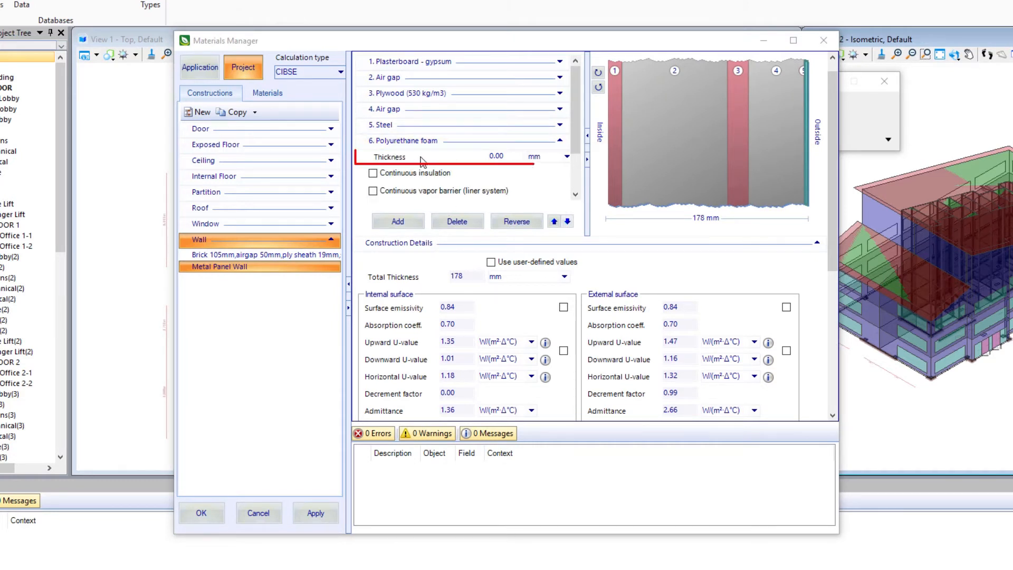
Set the polyurethane foam thickness to 80 mm and enable its continuous insulation and continuous vapor barrier (liner system) options
left_click(507, 157)
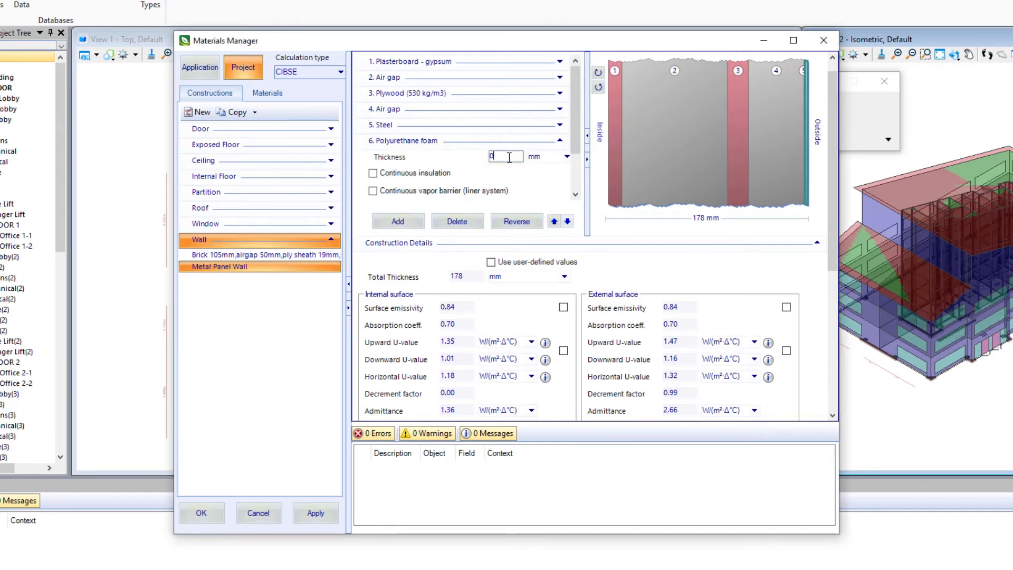
left_click_drag(513, 157, 481, 156)
type("80")
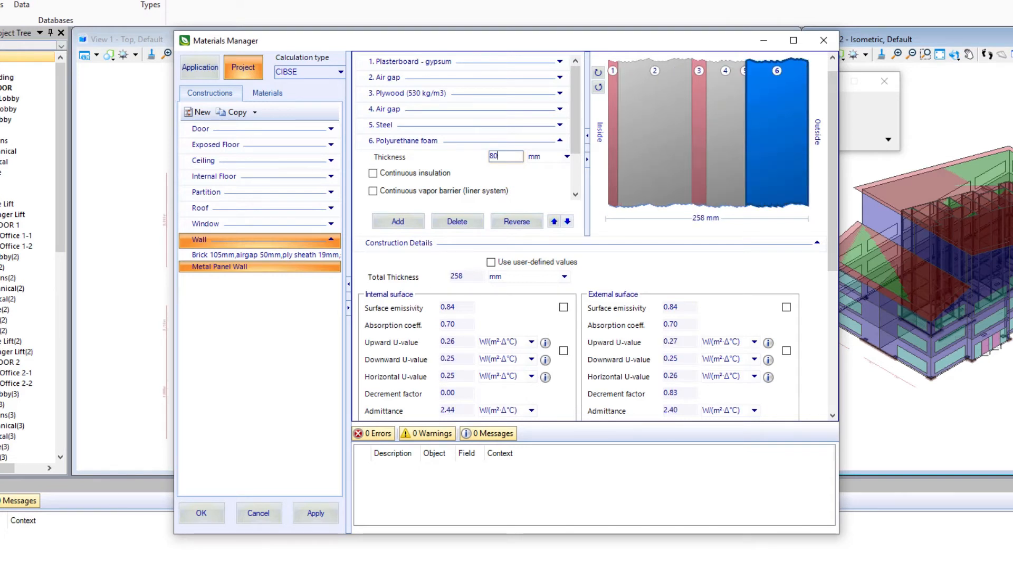
key("Tab")
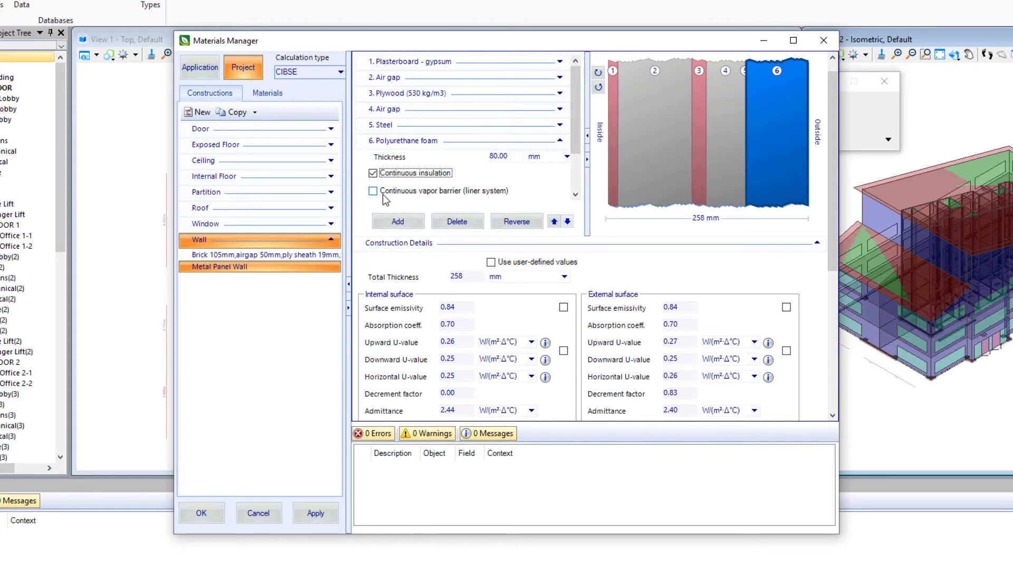
left_click(385, 193)
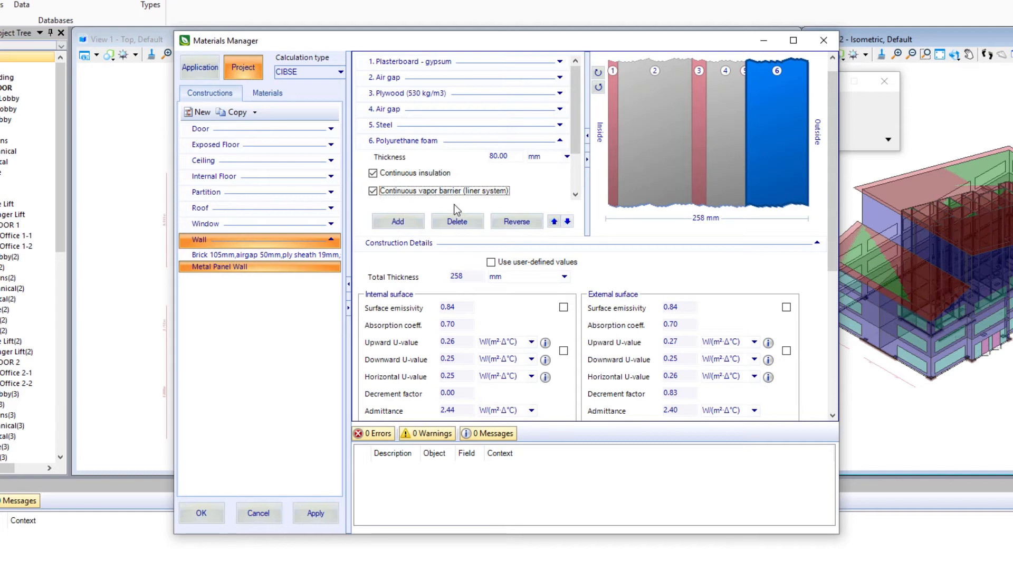
Move the polyurethane foam layer up one place so that it lies between the second air gap and the steel
left_click(423, 144)
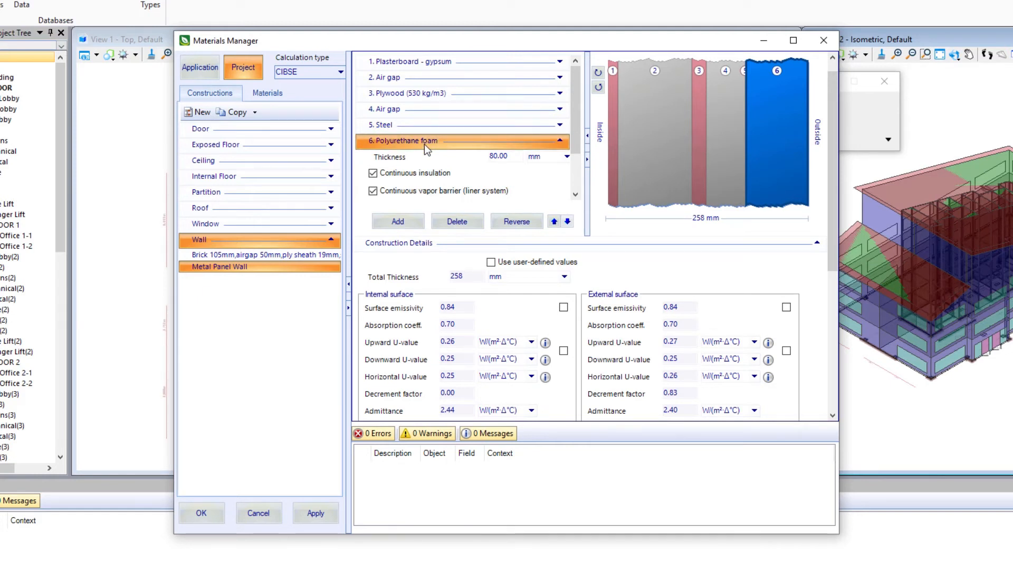
left_click(554, 222)
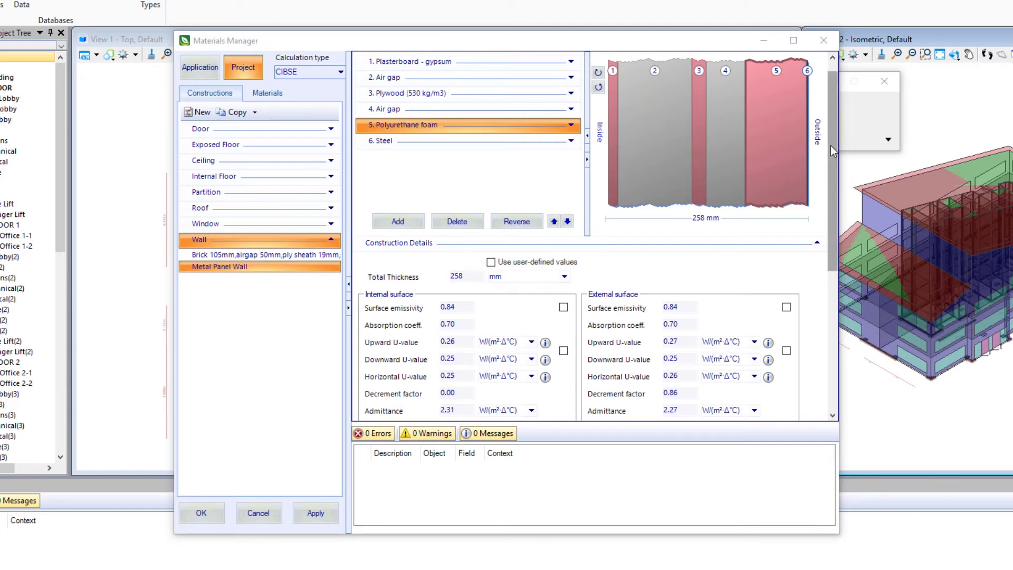
left_click_drag(830, 145, 832, 201)
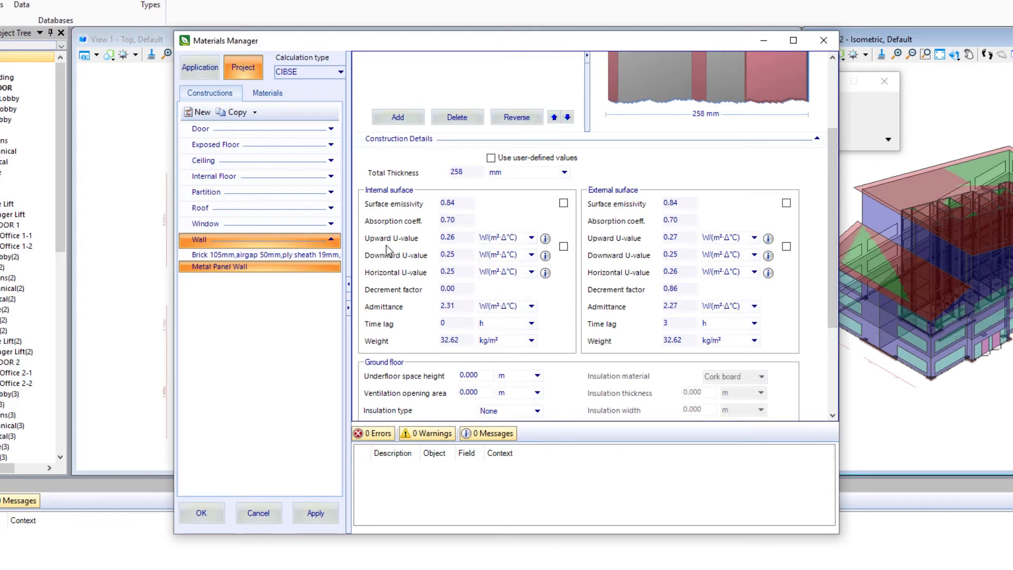
Compare the U-values and layer build-up of the Metal Panel Wall with those of the brick wall construction
left_click(472, 272)
left_click_drag(832, 288, 835, 239)
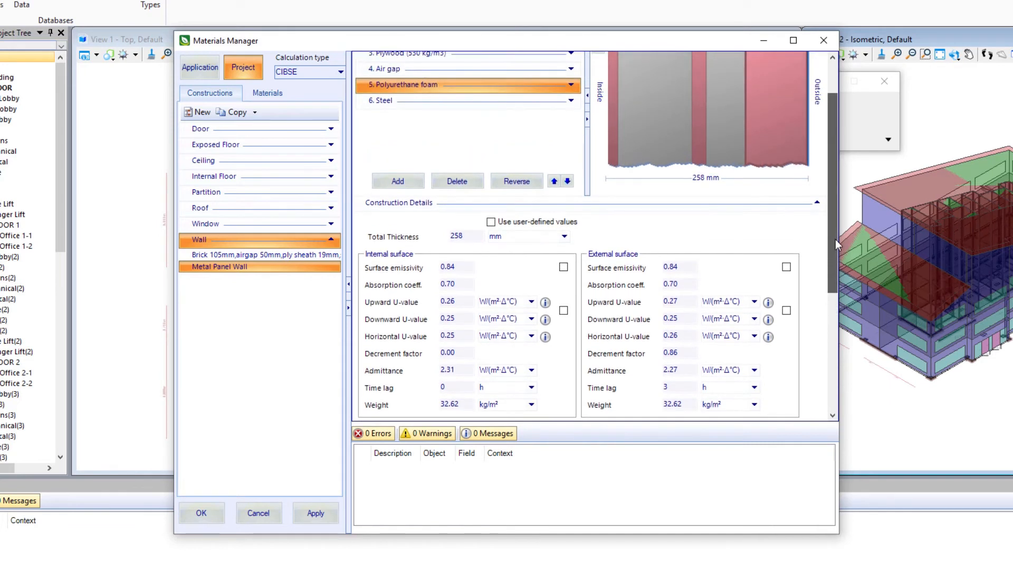
left_click(281, 257)
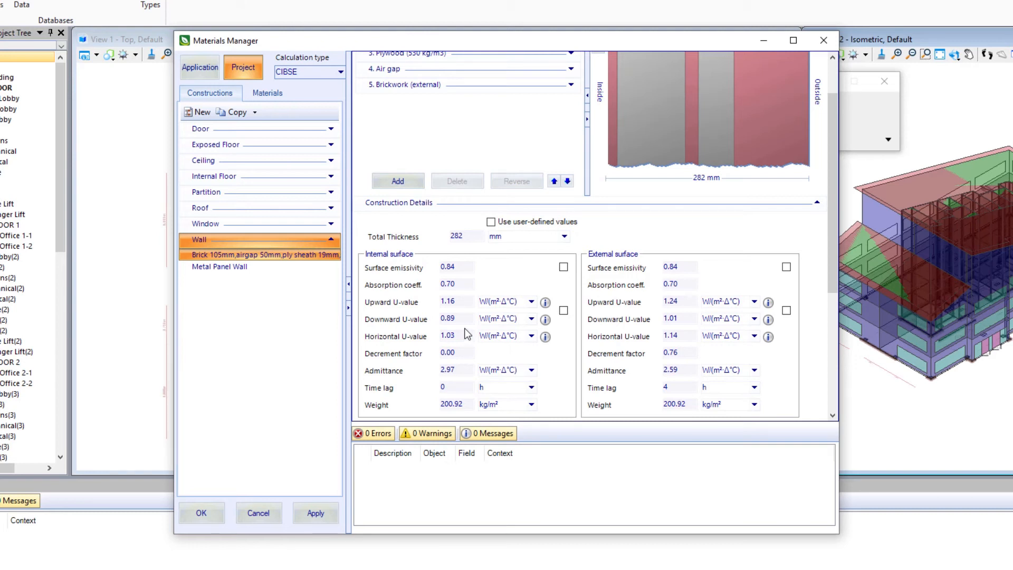
left_click_drag(831, 230, 830, 185)
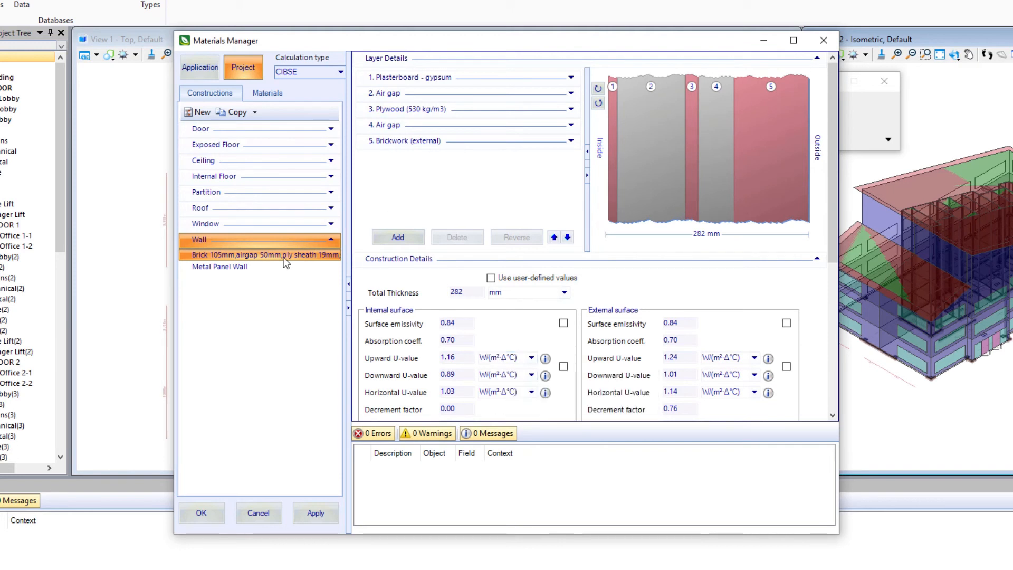
Examine the Conduction Time Series graph of the Metal Panel Wall, then close it
left_click(258, 268)
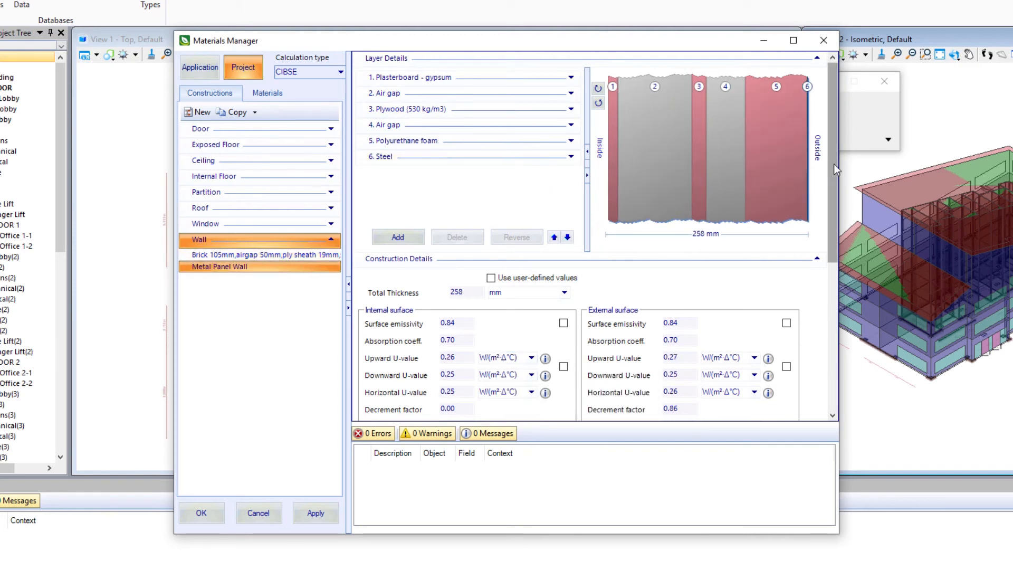
left_click_drag(833, 164, 824, 345)
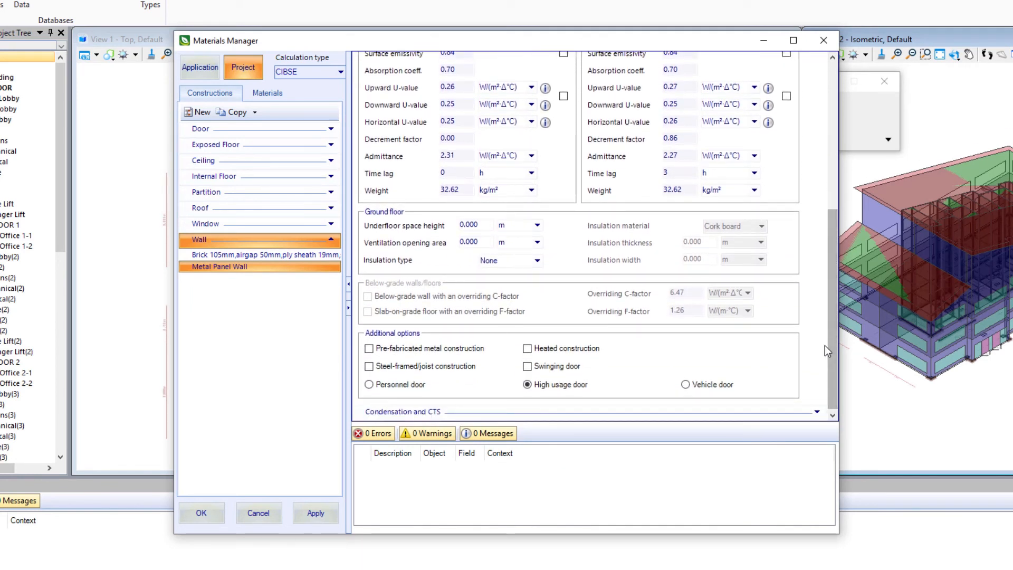
left_click(817, 412)
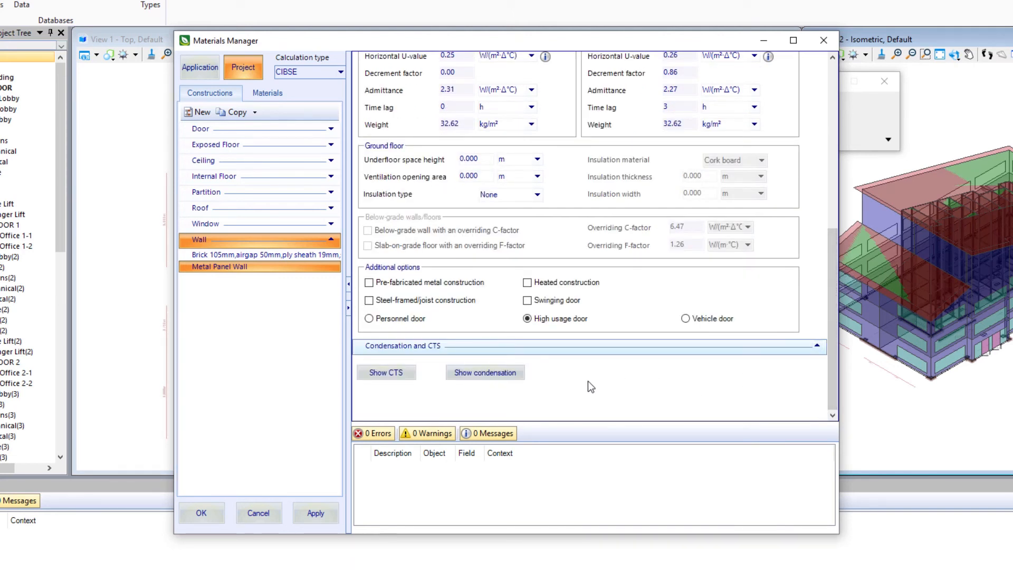
left_click(394, 375)
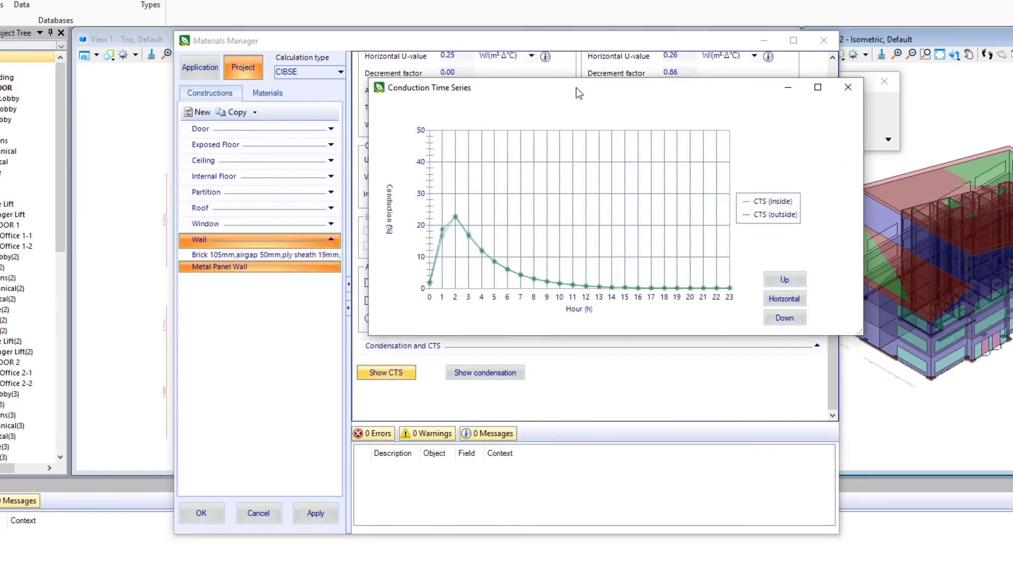
left_click_drag(576, 87, 563, 63)
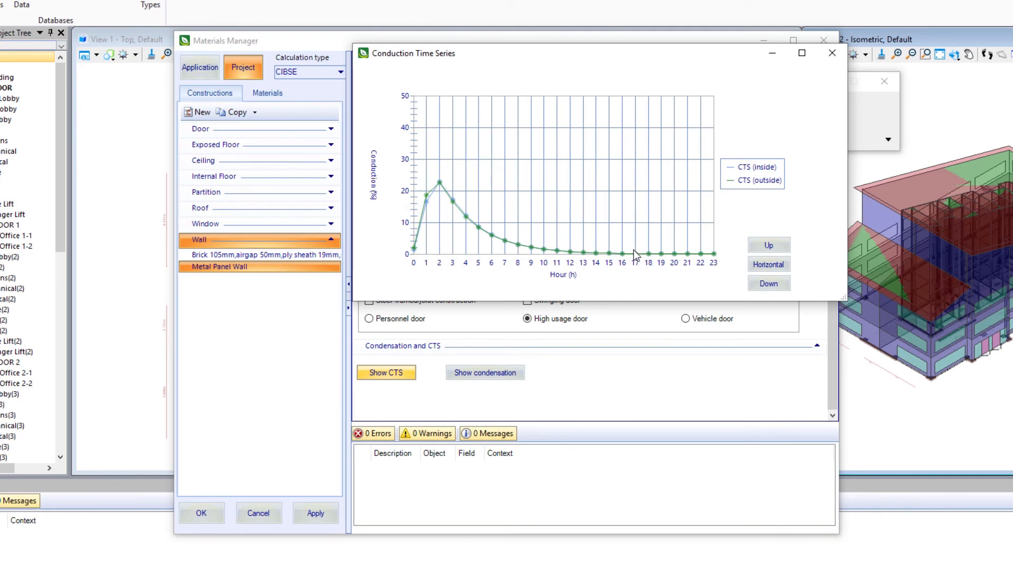
left_click(831, 52)
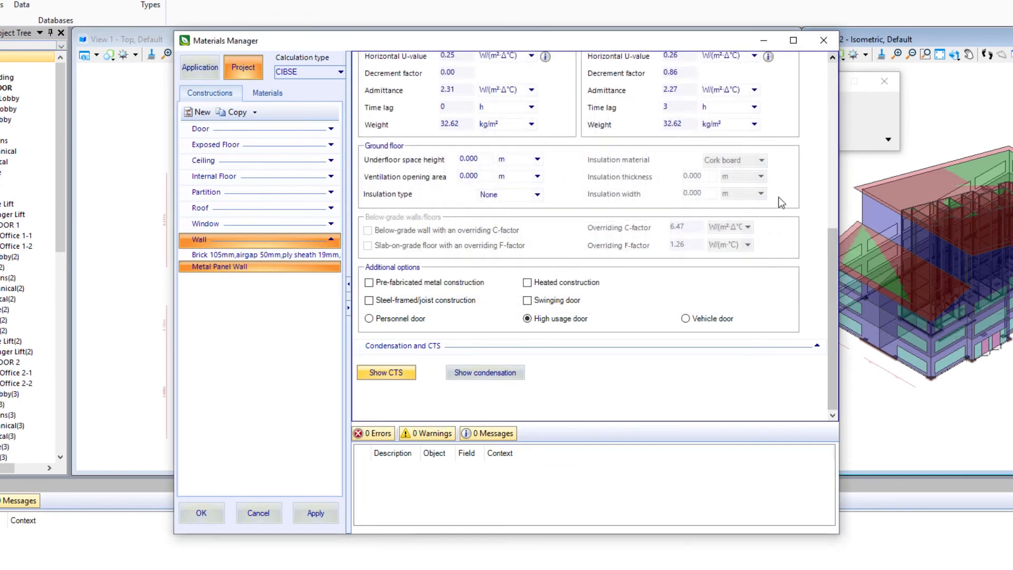
Examine the condensation analysis of the Metal Panel Wall, previewing other months such as April, and close it
left_click(511, 374)
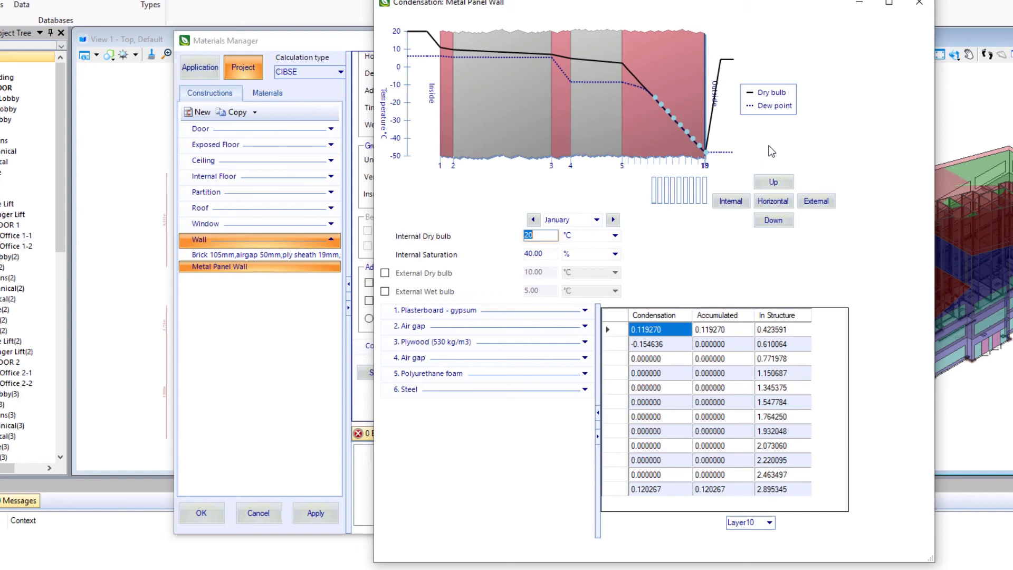
left_click(596, 219)
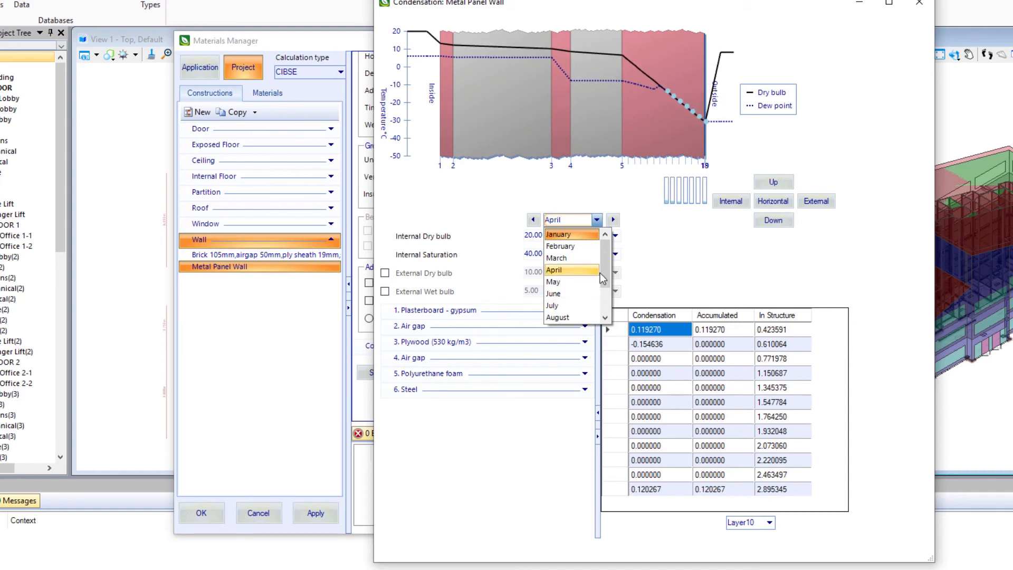
left_click(693, 254)
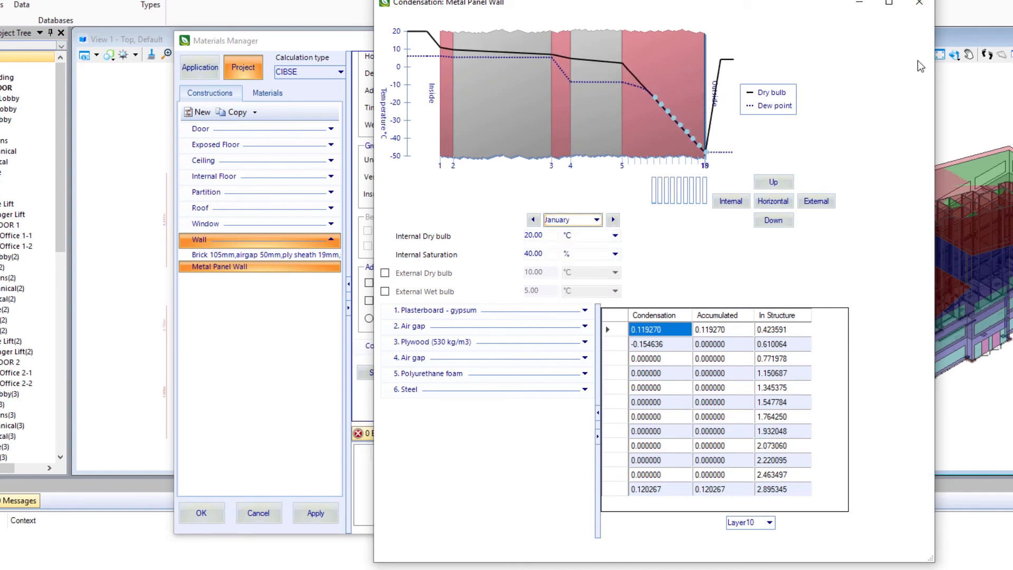
left_click(919, 6)
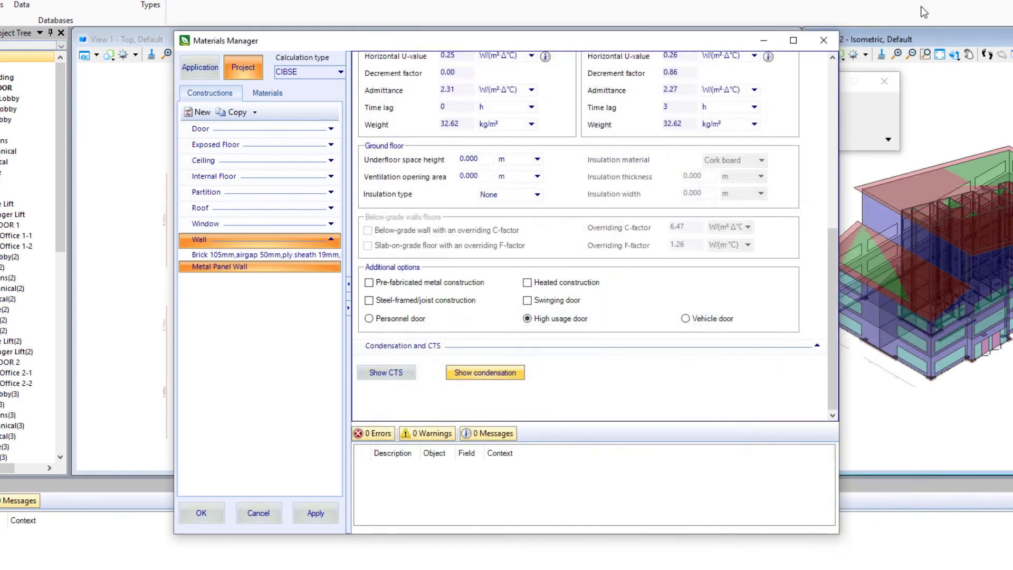
Apply the construction changes and close the Materials Manager
left_click(297, 510)
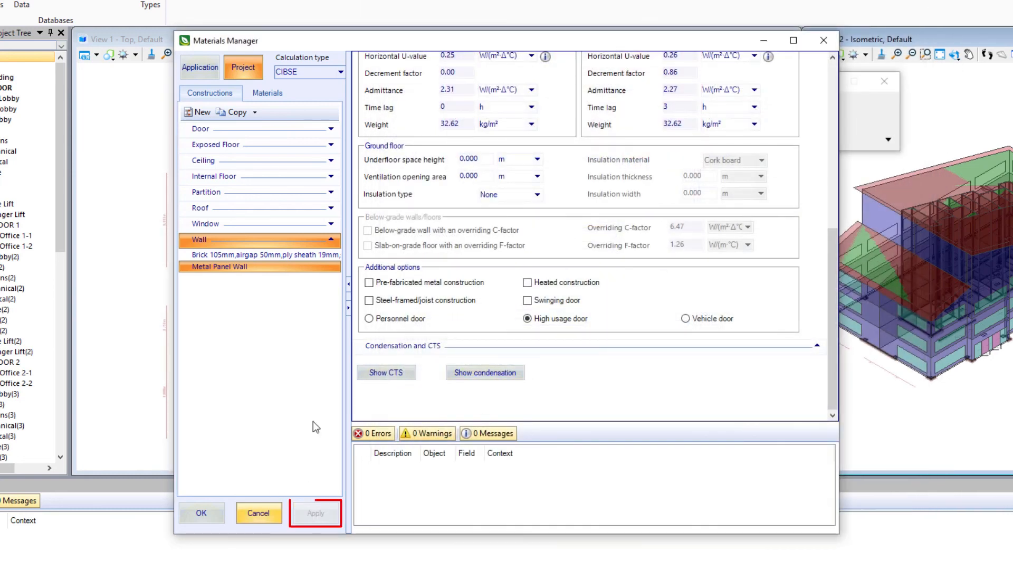
left_click(210, 511)
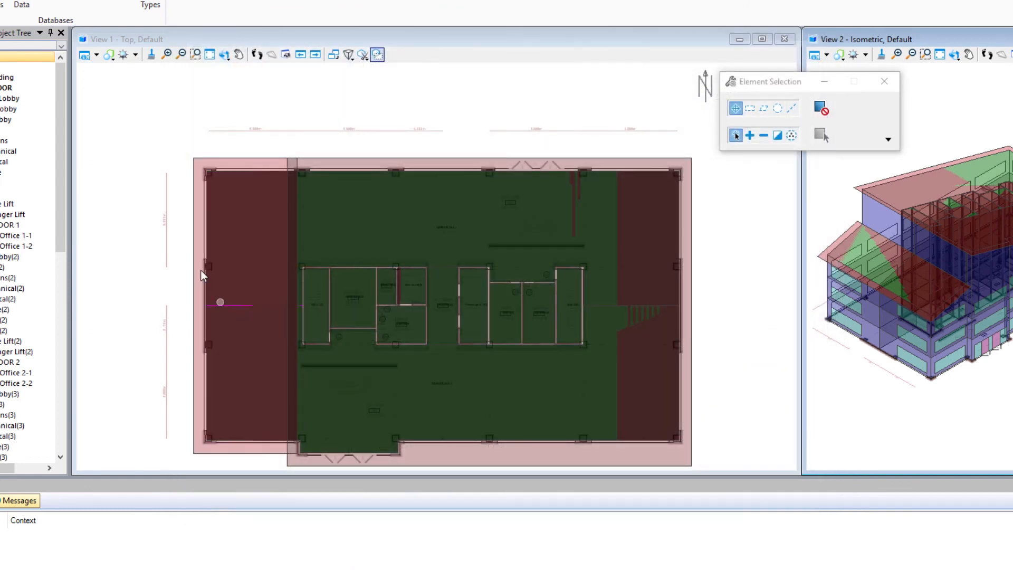